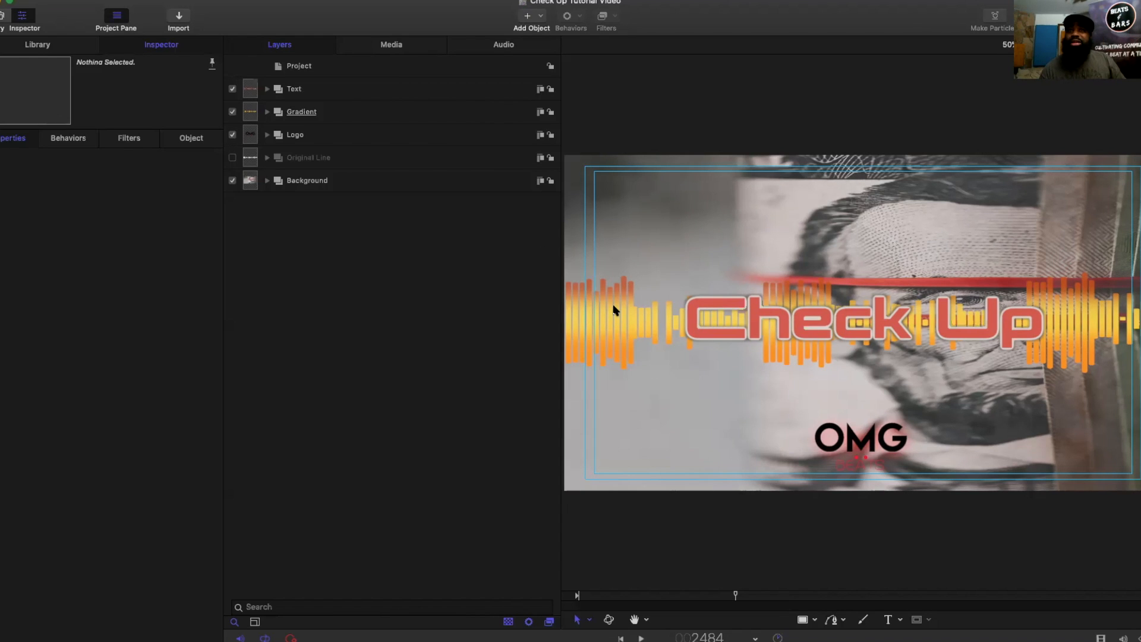
# Step: Open the shape style settings of the Rectangle inside the Gradient group
pyautogui.click(300, 113)
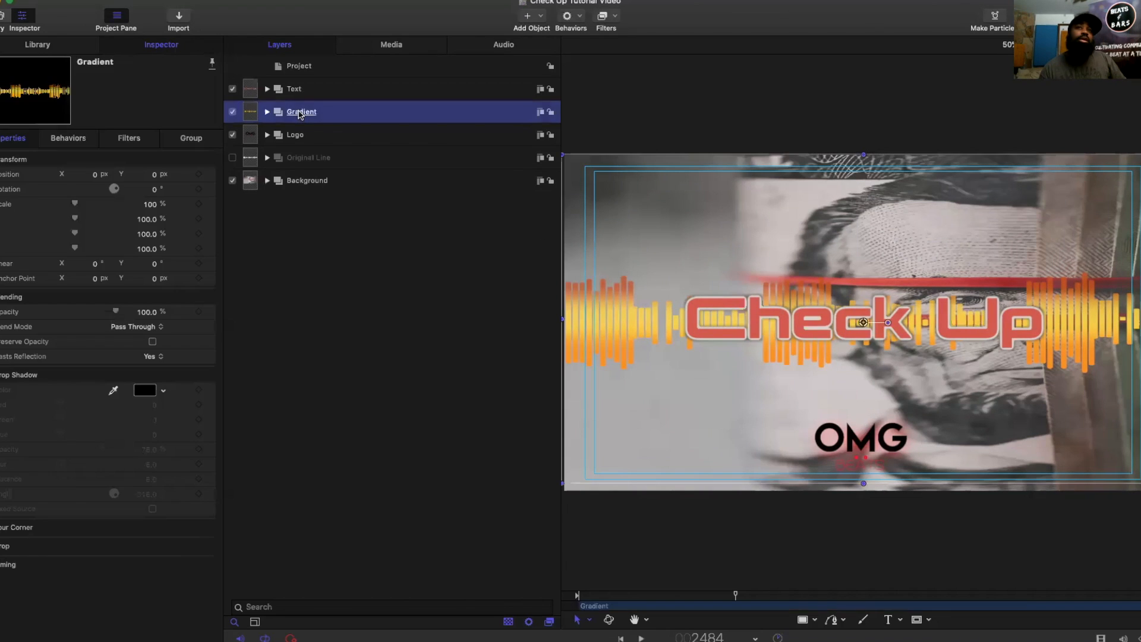
pyautogui.click(267, 111)
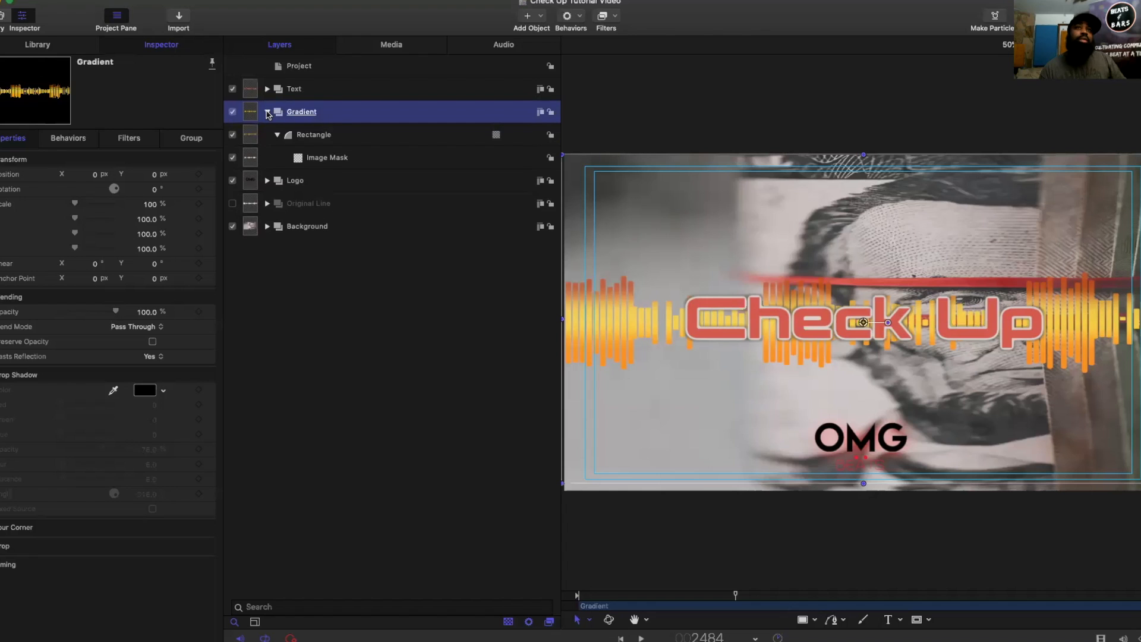
pyautogui.click(311, 135)
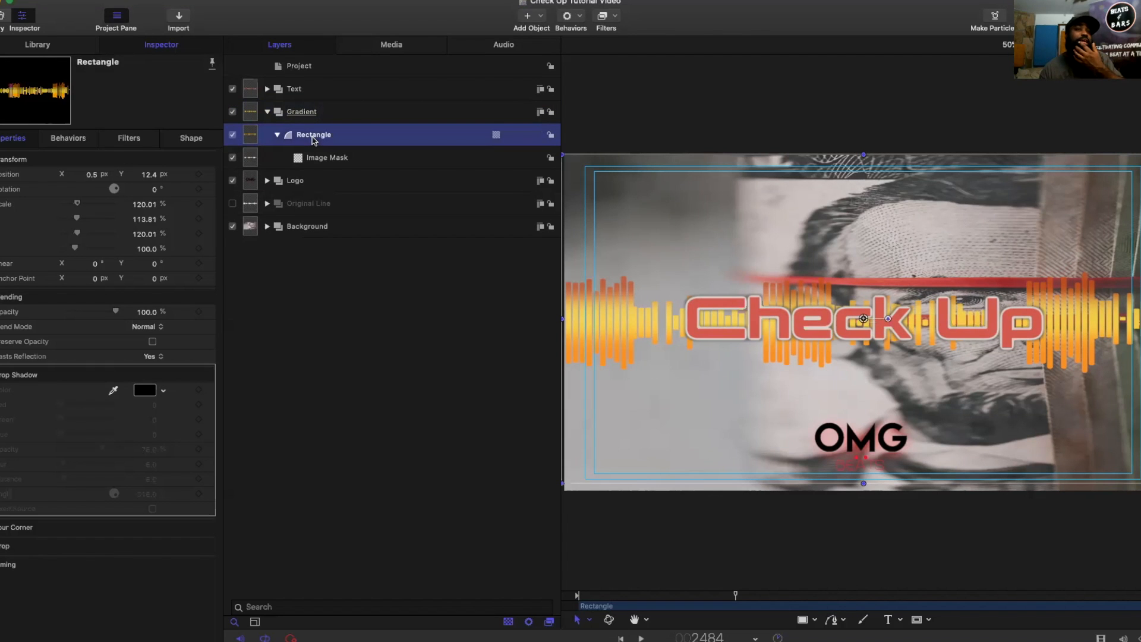
pyautogui.click(190, 138)
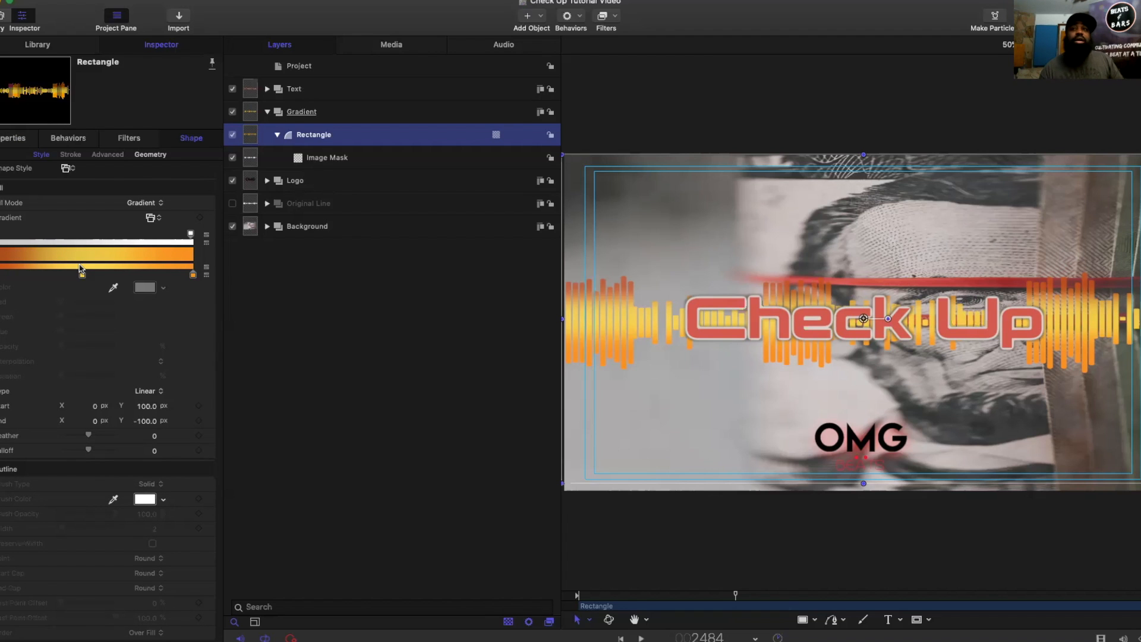
# Step: Try the Blue Sky preset on the rectangle's fill, and replace it with a preset fading black to white to black
pyautogui.click(154, 219)
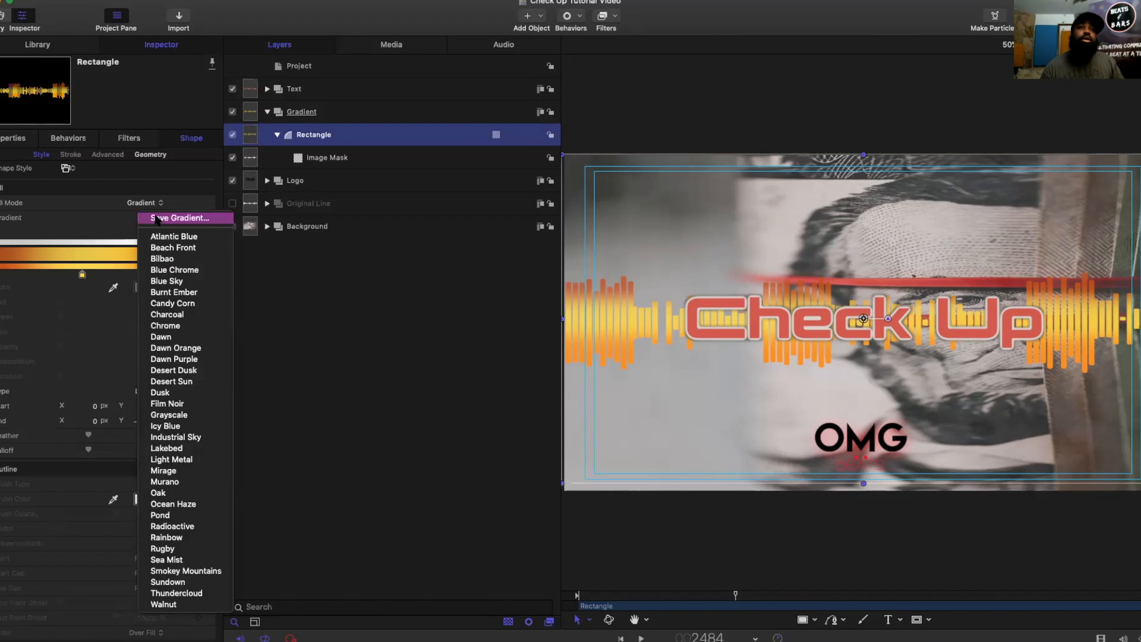
pyautogui.click(167, 280)
pyautogui.click(154, 219)
pyautogui.click(168, 304)
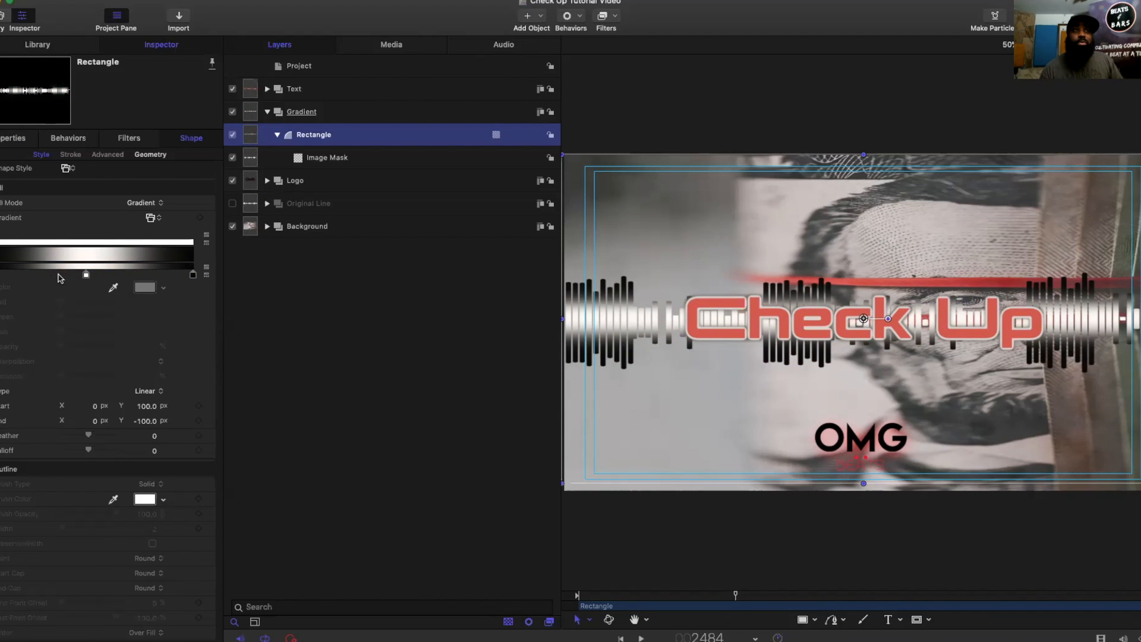
# Step: Change the first colour of the rectangle's gradient to bright red using the colour spectrum
pyautogui.click(1, 274)
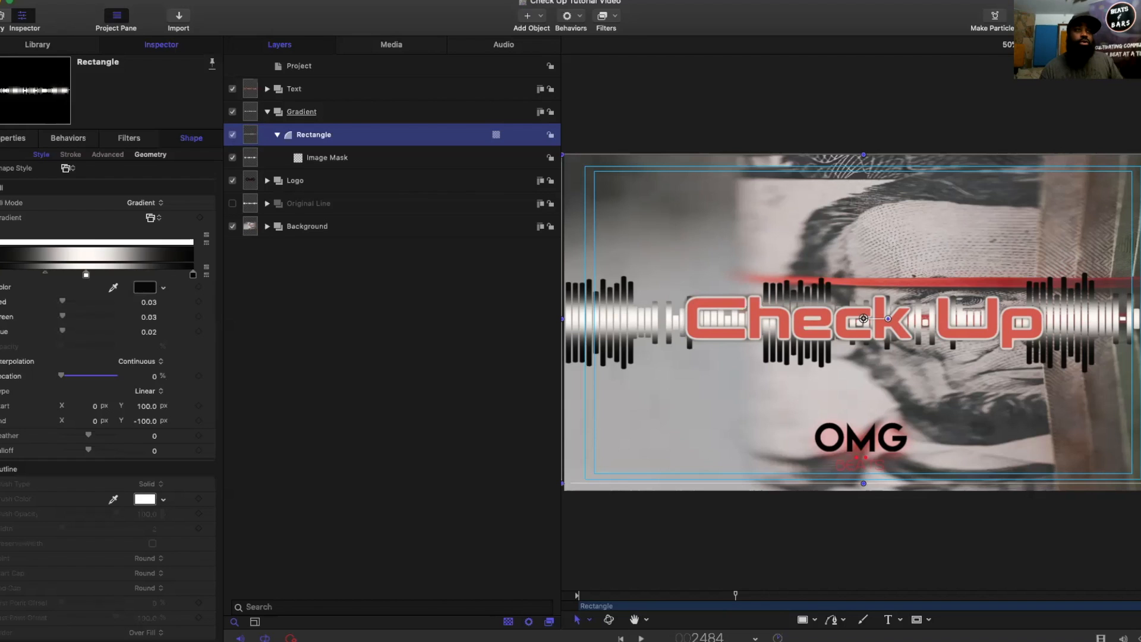
pyautogui.click(144, 289)
pyautogui.moveTo(178, 133); pyautogui.dragTo(95, 57)
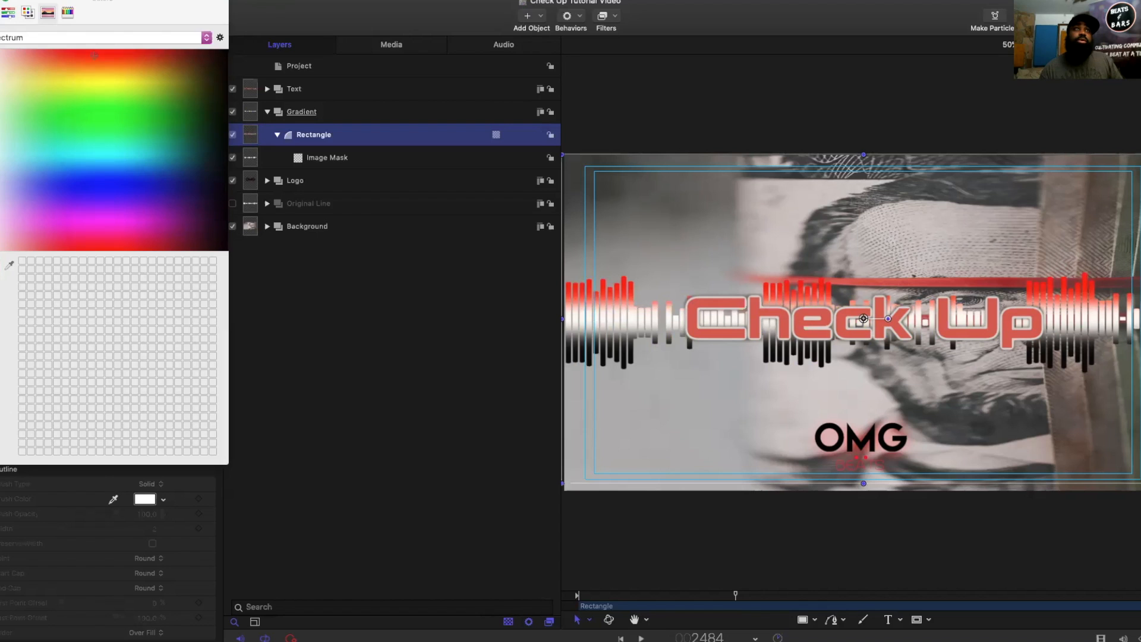
pyautogui.click(1, 0)
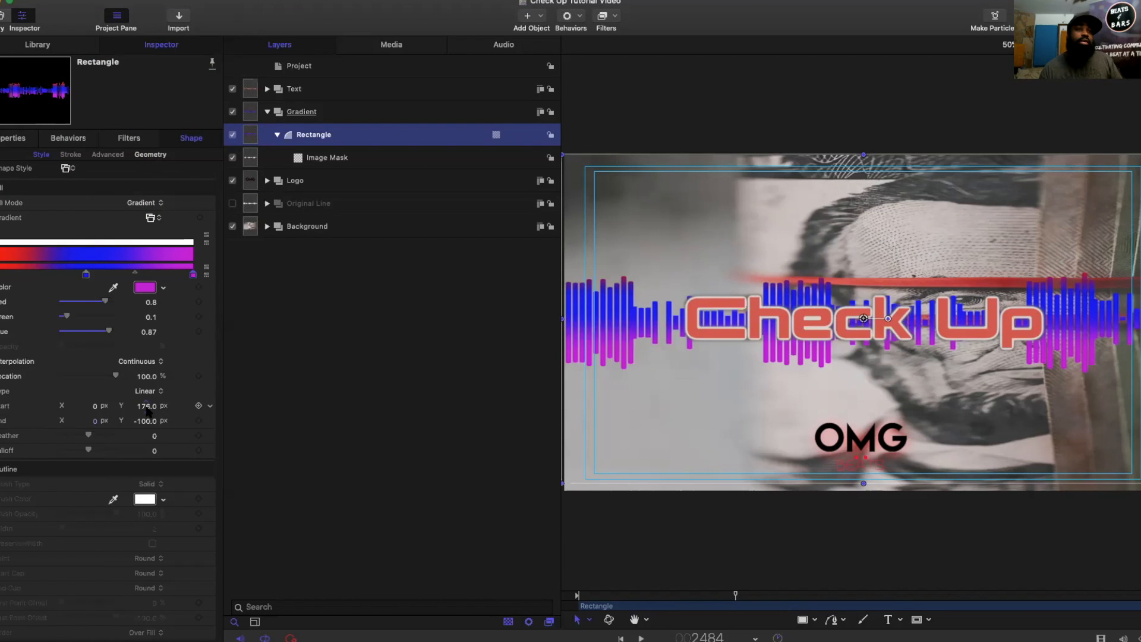
# Step: Try gradient start Y 18.7 px and end Y -46 px, with start X at 236 and -514.3 px before resetting it to 0
pyautogui.moveTo(146, 406); pyautogui.dragTo(144, 420)
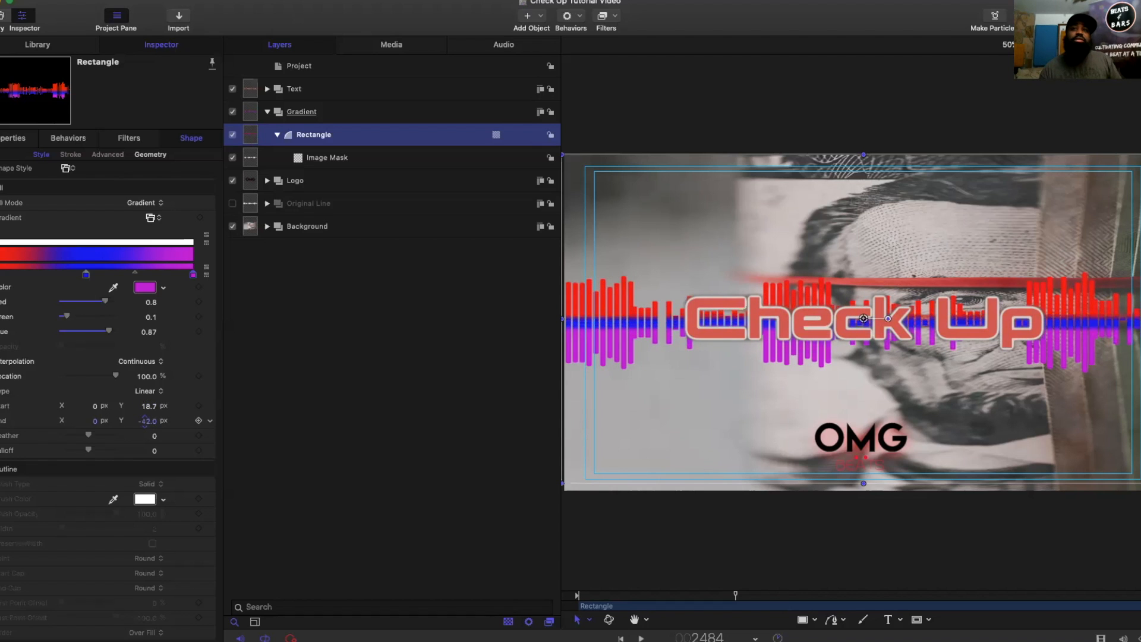
pyautogui.click(97, 406)
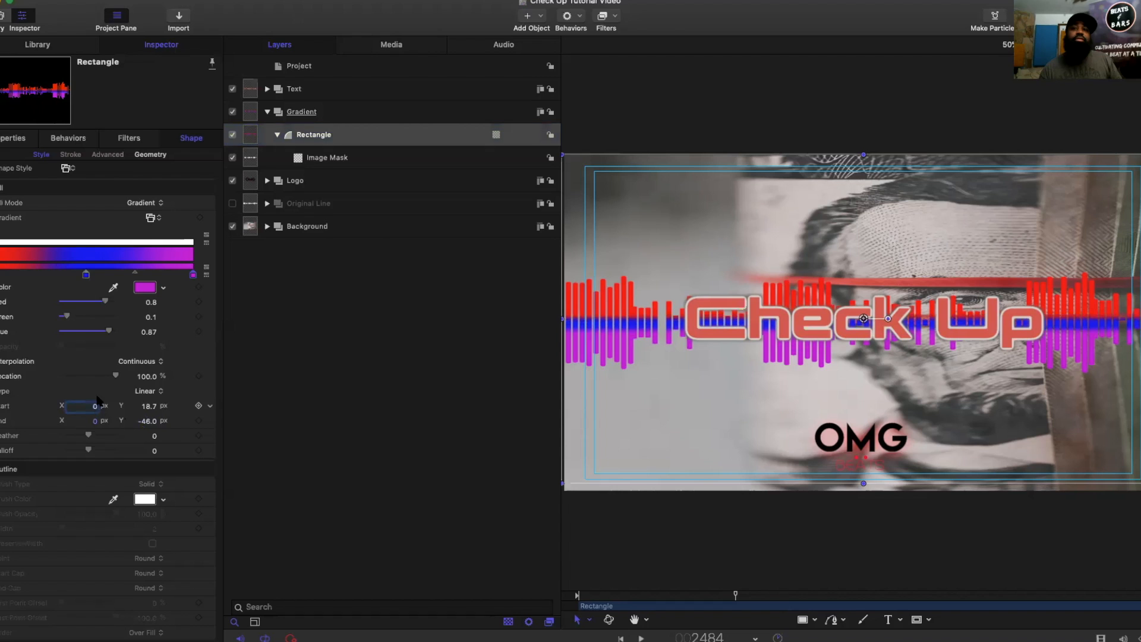
pyautogui.write('236')
pyautogui.press('Return')
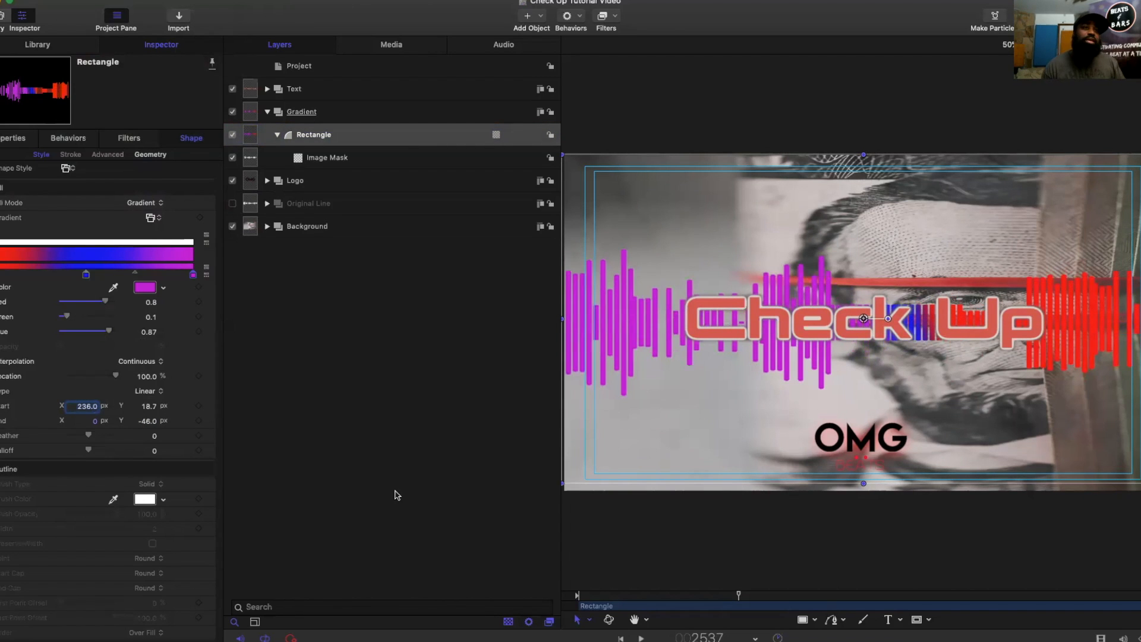
pyautogui.moveTo(87, 408); pyautogui.dragTo(86, 410)
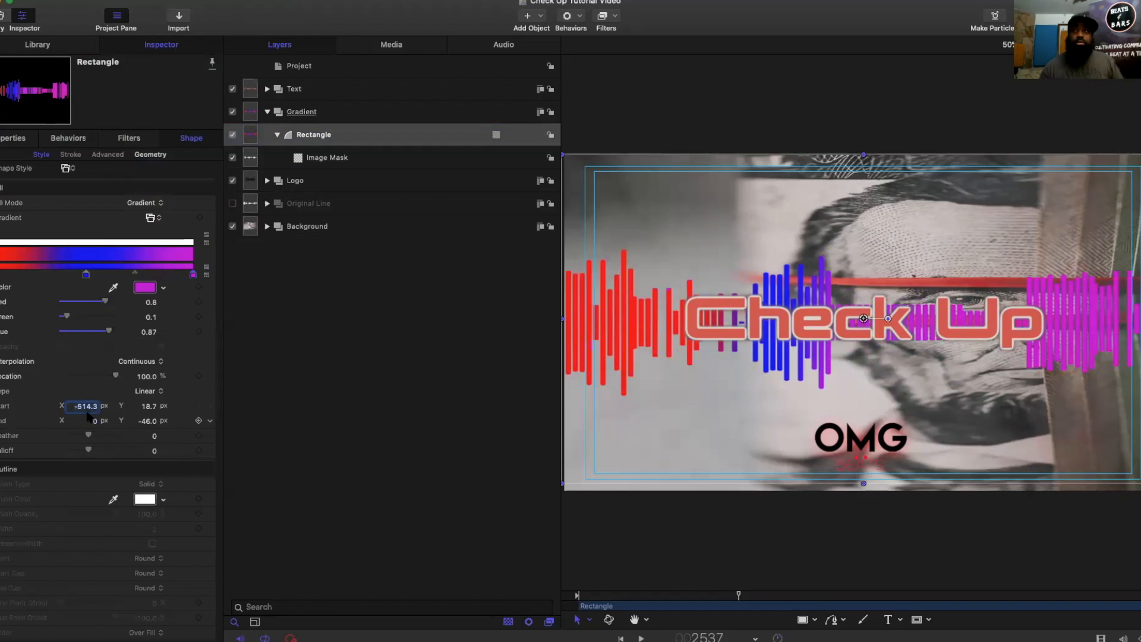
pyautogui.write('0.')
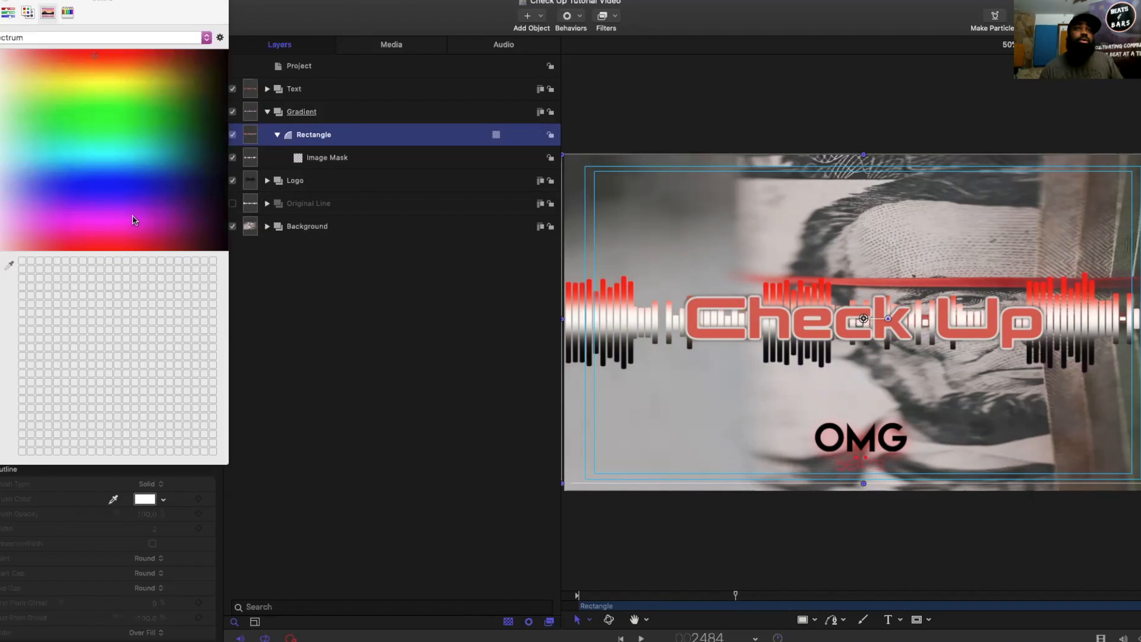
# Step: Set the gradient's middle colour to blue and its last colour to purple with red 0.8, green 0.1 and blue 0.87
pyautogui.click(119, 185)
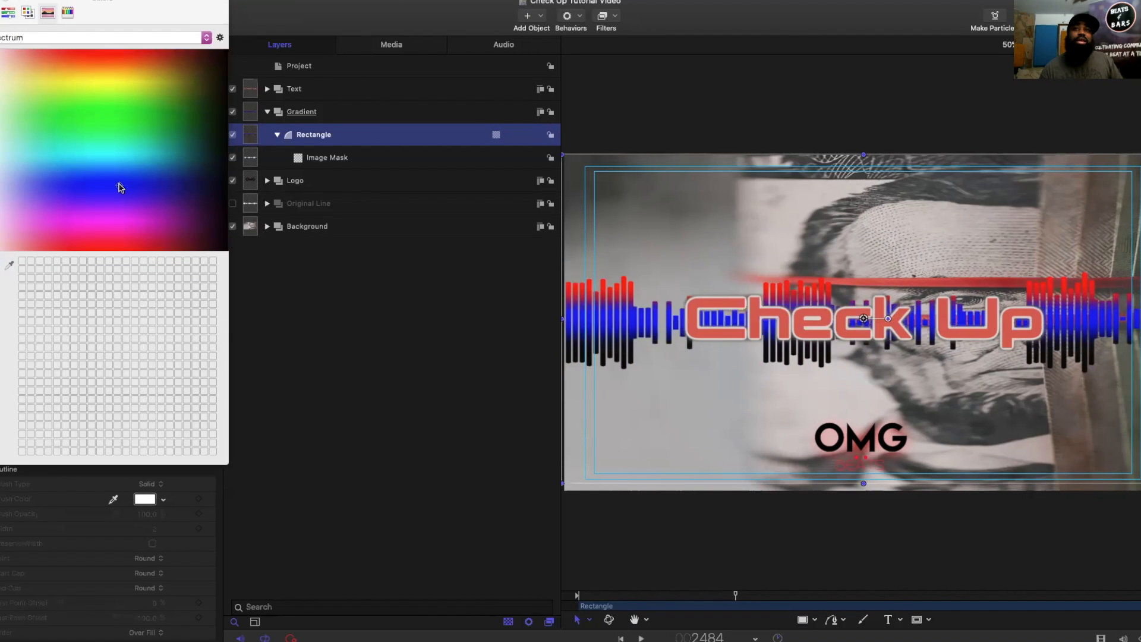
pyautogui.click(0, 1)
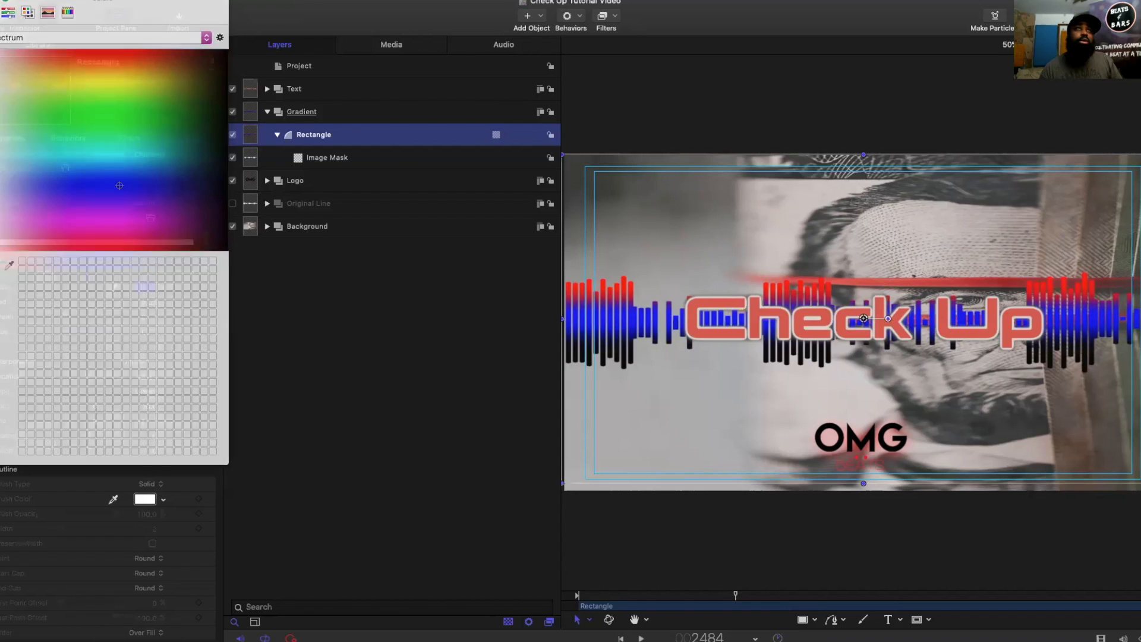
pyautogui.click(195, 273)
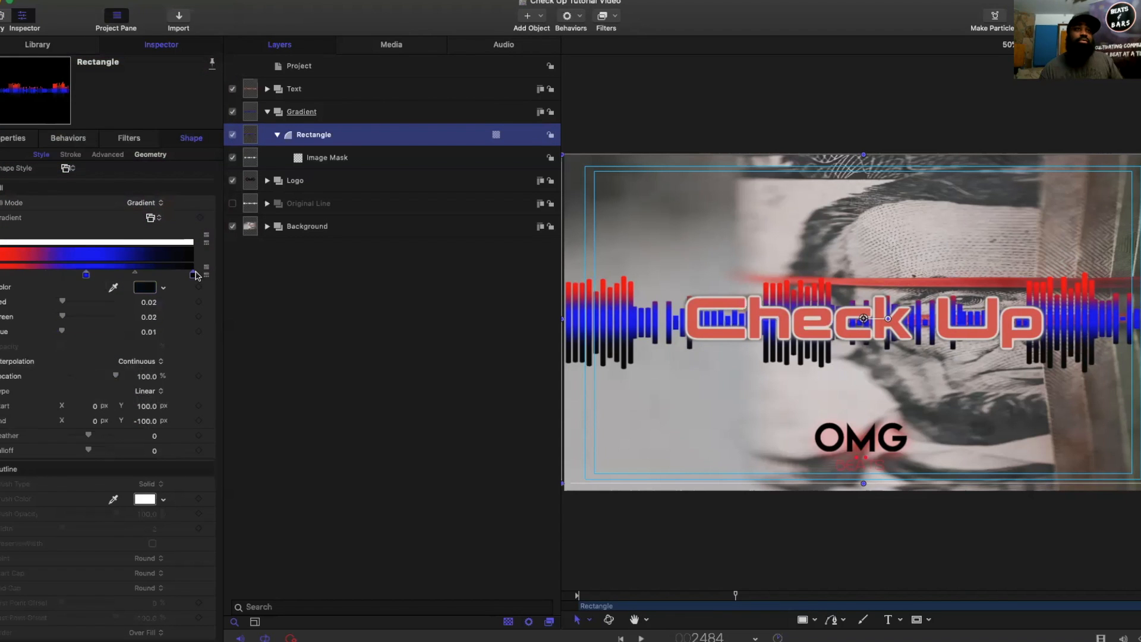
pyautogui.click(145, 288)
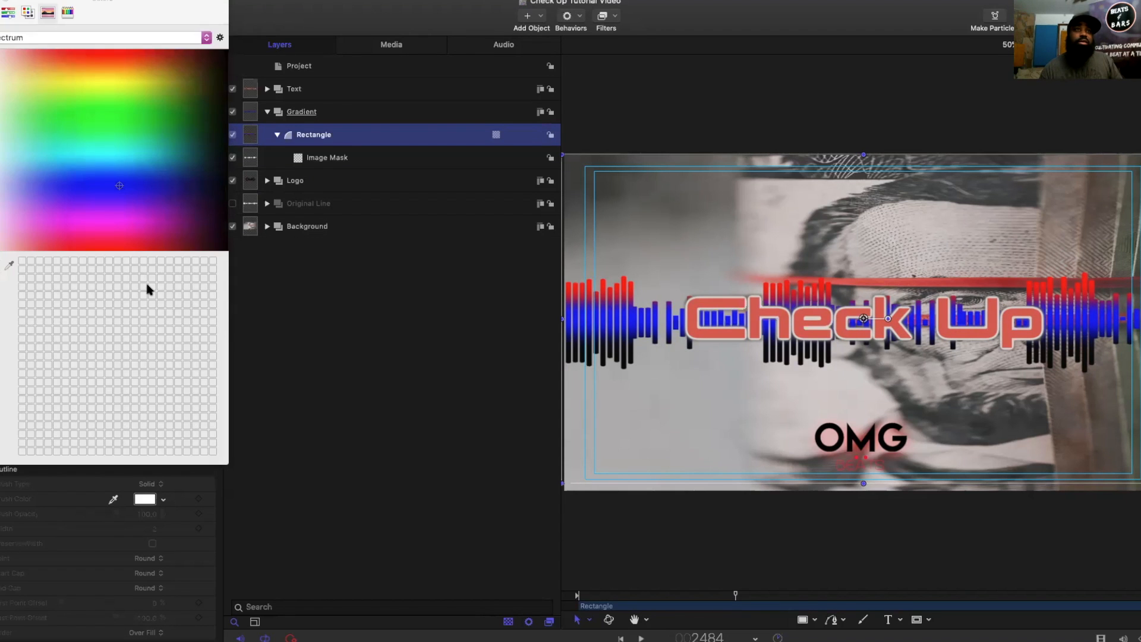
pyautogui.click(141, 219)
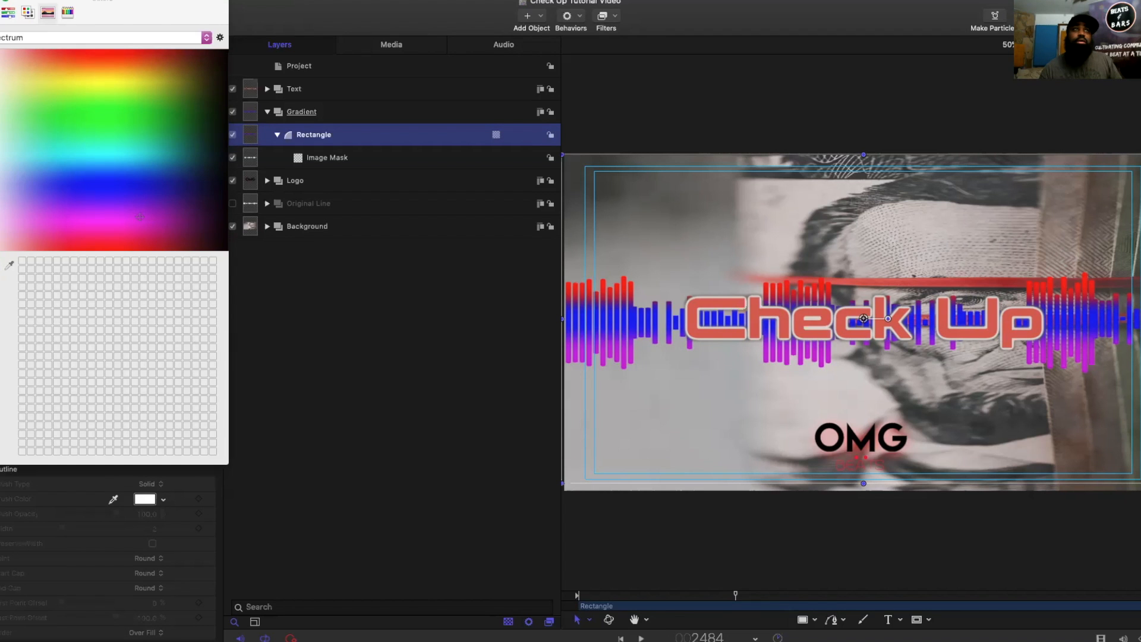
pyautogui.press('super+w')
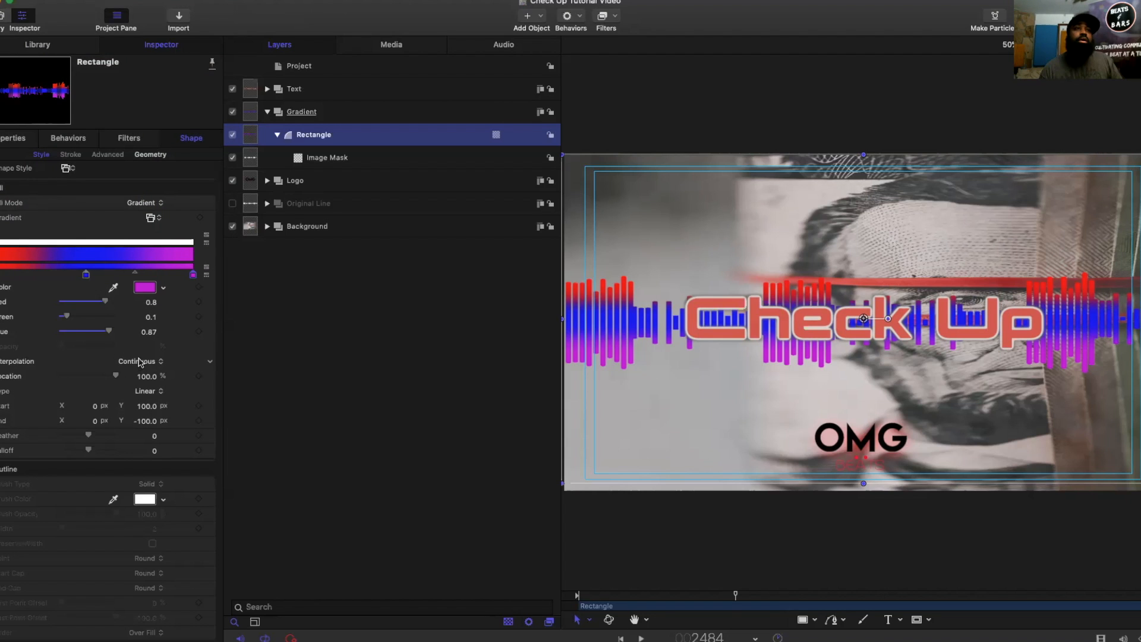
# Step: Try Linear and Constant interpolation on the gradient's purple colour stop, and return it to Continuous
pyautogui.click(140, 362)
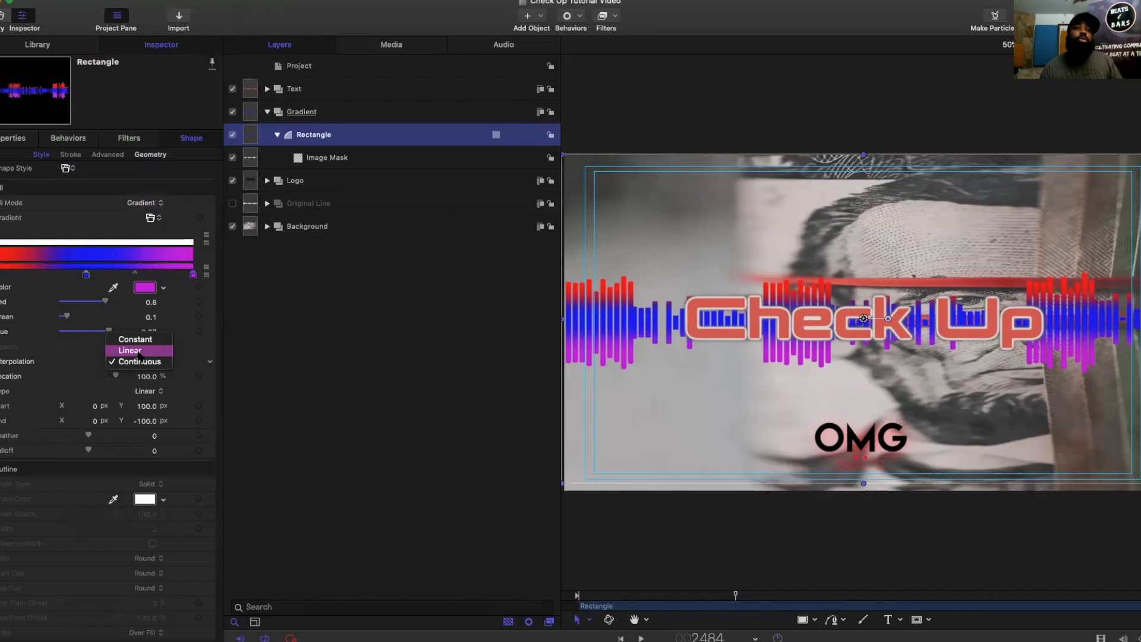
pyautogui.click(138, 351)
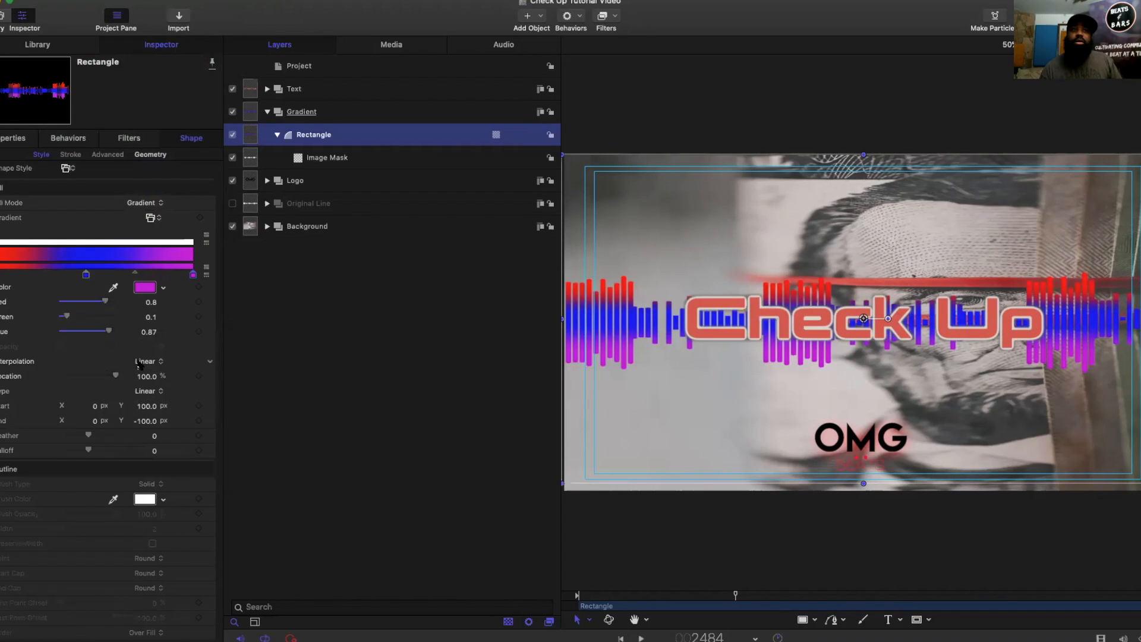
pyautogui.click(142, 362)
pyautogui.click(148, 352)
pyautogui.click(150, 362)
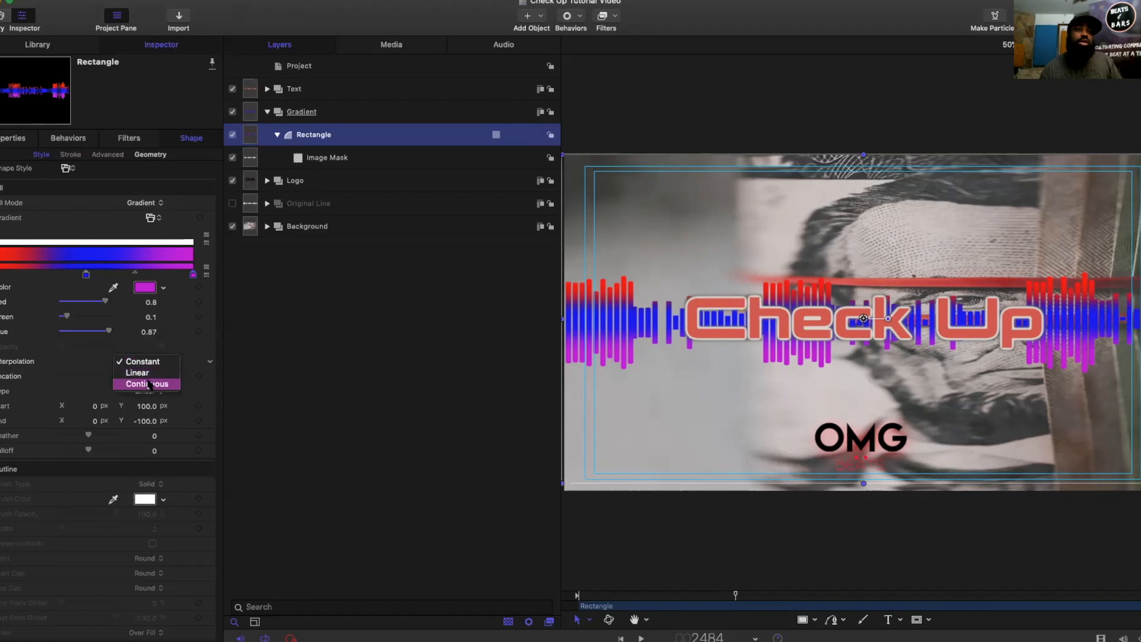
pyautogui.click(149, 385)
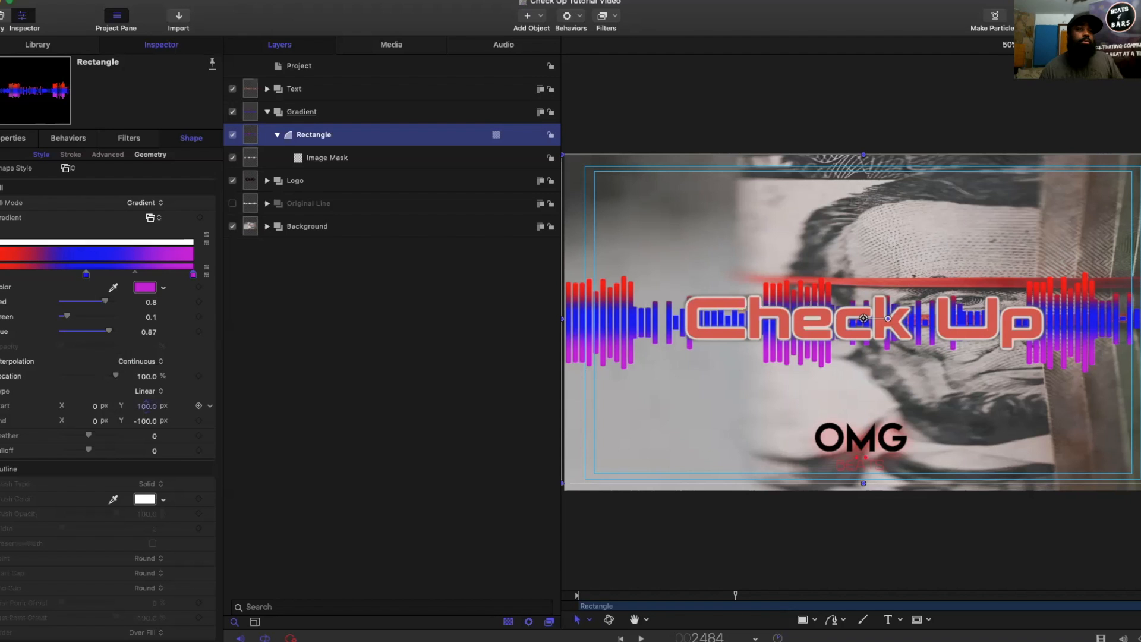
# Step: Set the gradient's start Y to 18.7 px and its end Y to -46 px
pyautogui.moveTo(145, 406); pyautogui.dragTo(146, 406)
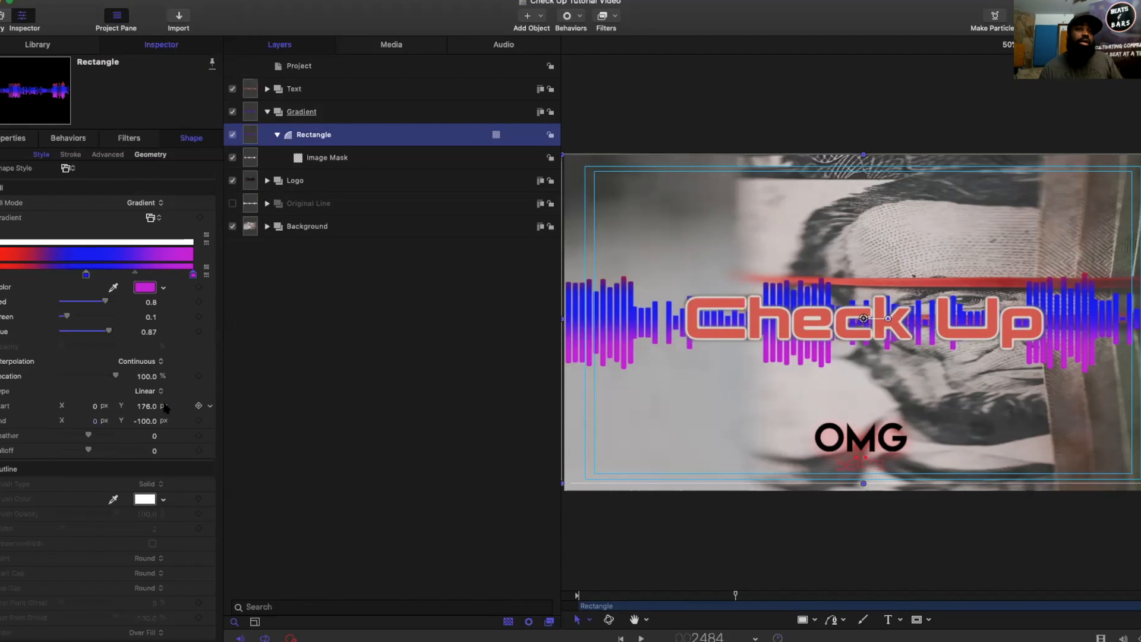
pyautogui.moveTo(142, 407); pyautogui.dragTo(104, 415)
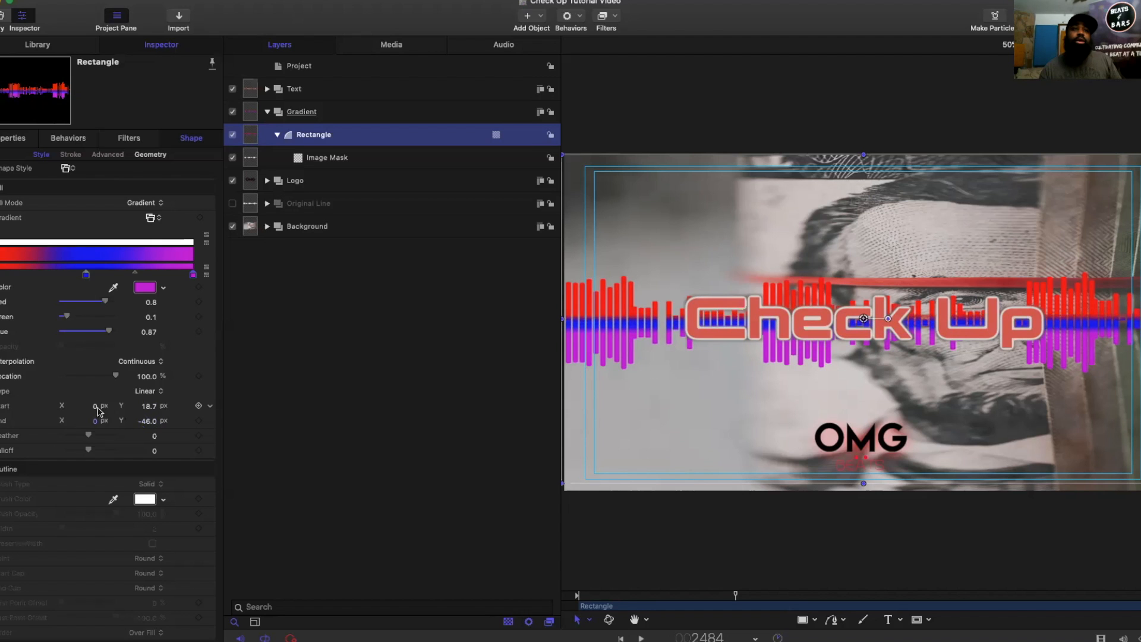
# Step: Try shifting the gradient's start X to 15 px, and reset it to 0
pyautogui.click(94, 407)
pyautogui.write('88')
pyautogui.press('Return')
pyautogui.moveTo(94, 406)
pyautogui.mouseDown()
pyautogui.moveTo(46, 406)
pyautogui.moveTo(103, 407)
pyautogui.moveTo(8, 406)
pyautogui.moveTo(100, 407)
pyautogui.mouseUp()
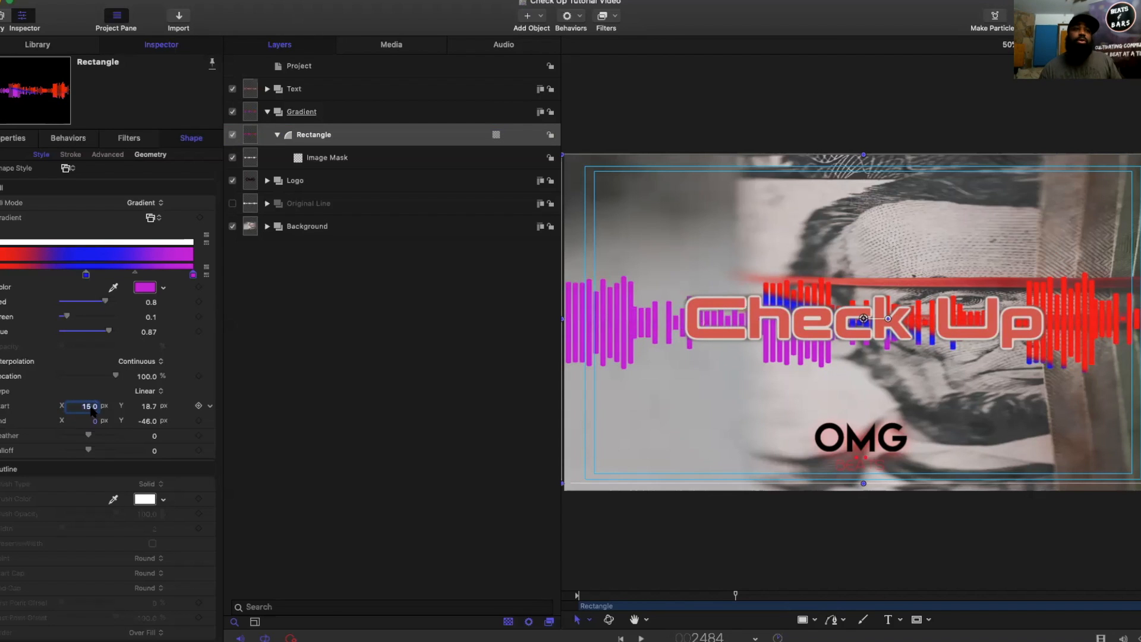
pyautogui.write('0')
pyautogui.press('Return')
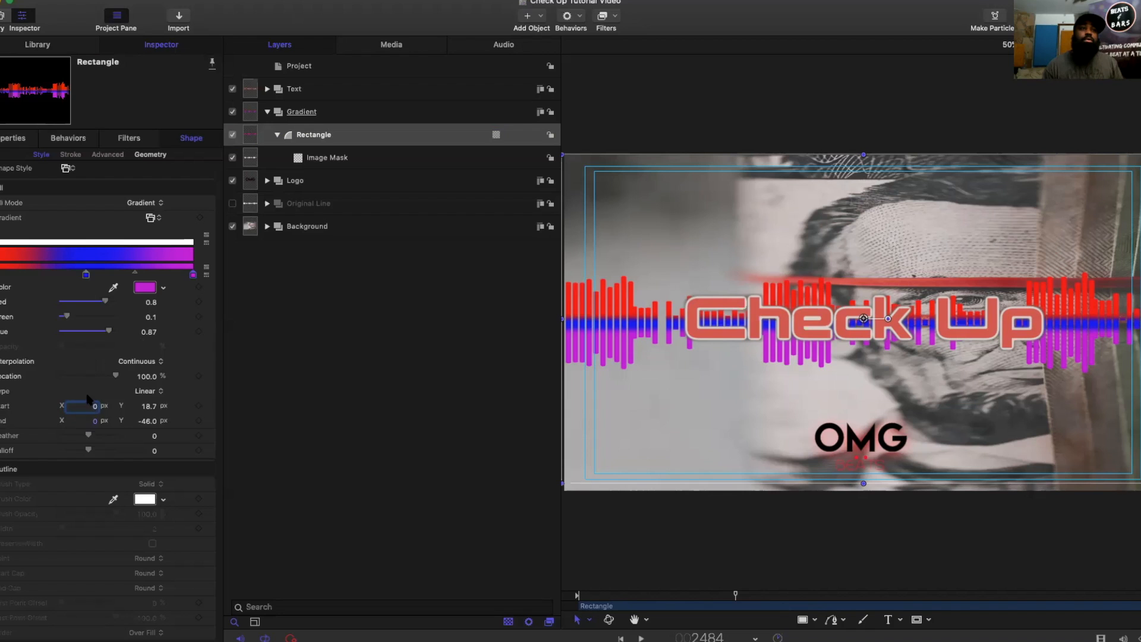
# Step: Try gradient start X values of 75, 236 and -514.3 px, previewing the 236 px setting in playback, and restore it to 0
pyautogui.write('75')
pyautogui.press('Return')
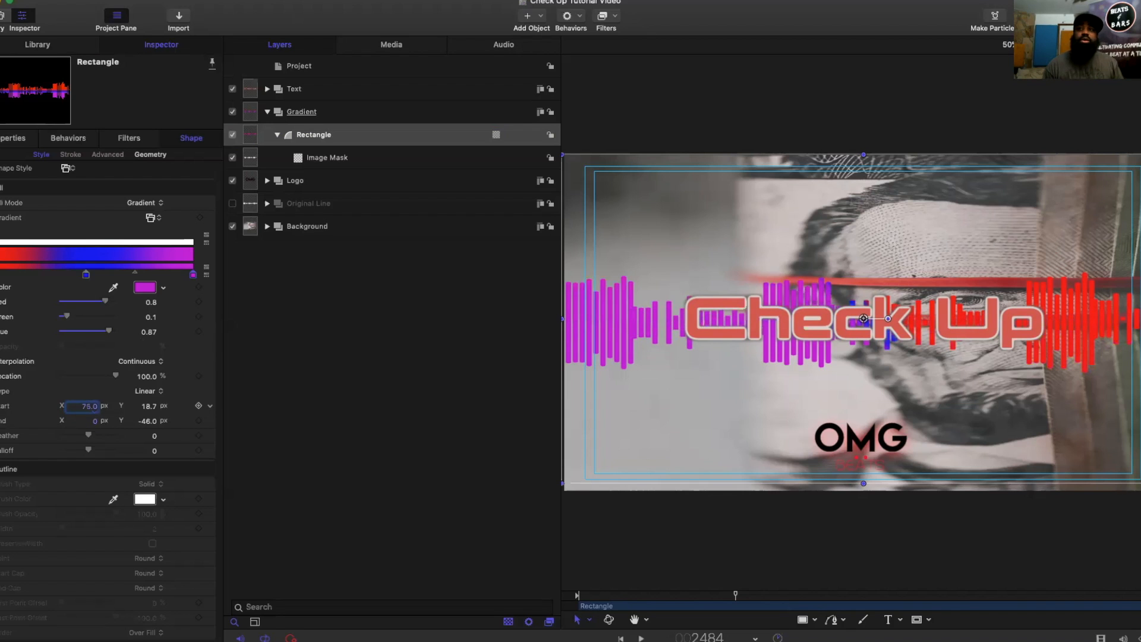
pyautogui.moveTo(90, 406); pyautogui.dragTo(160, 406)
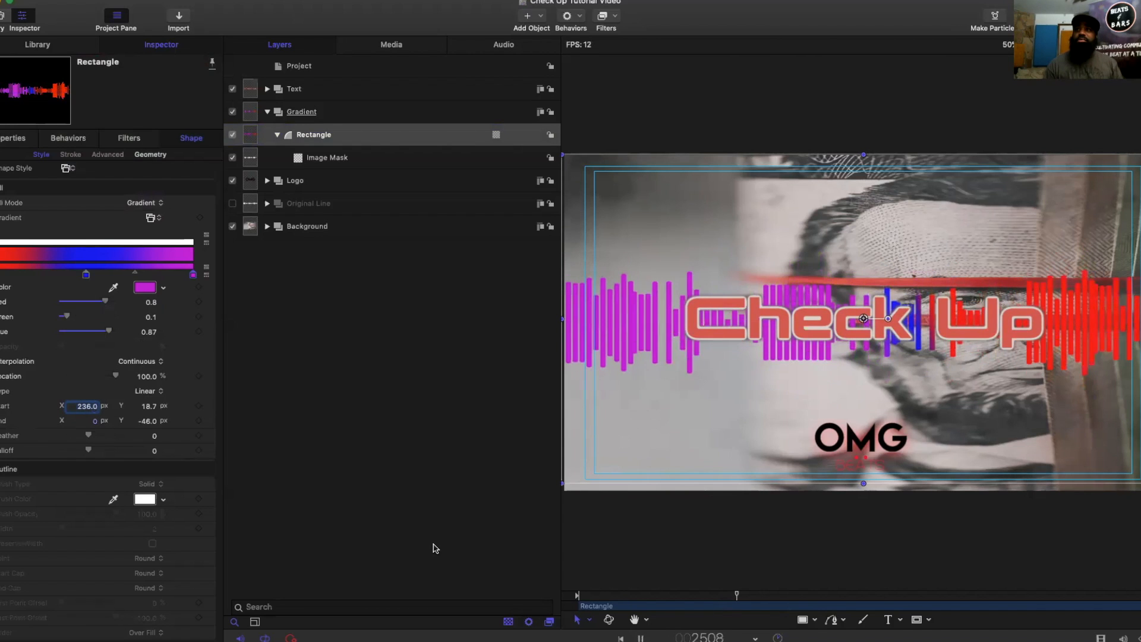
pyautogui.press('space')
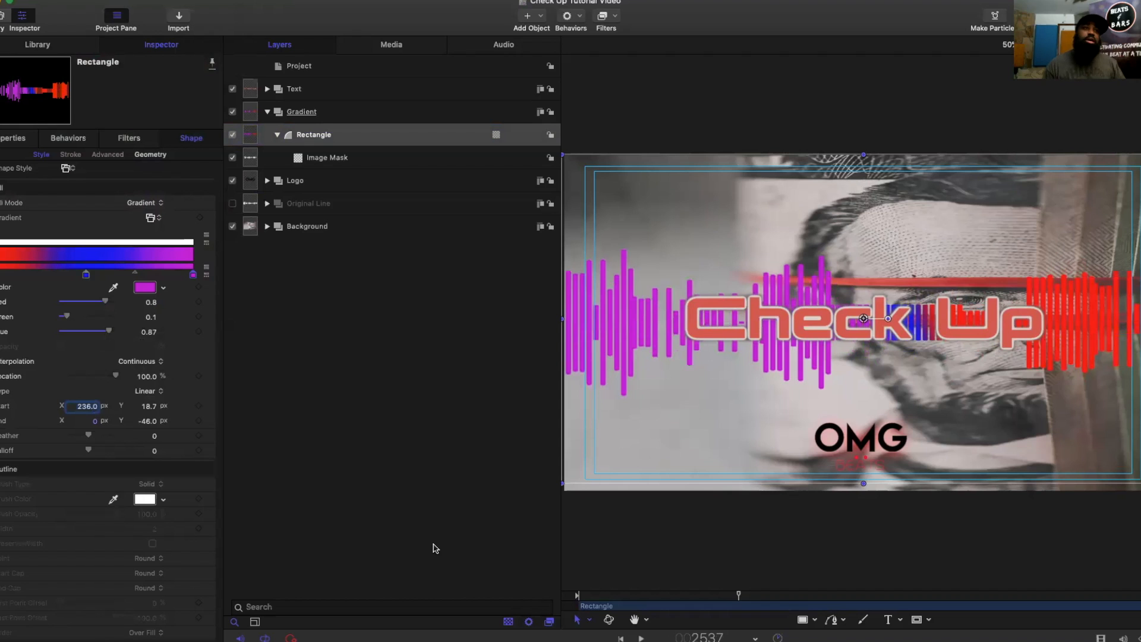
pyautogui.moveTo(94, 409); pyautogui.dragTo(86, 410)
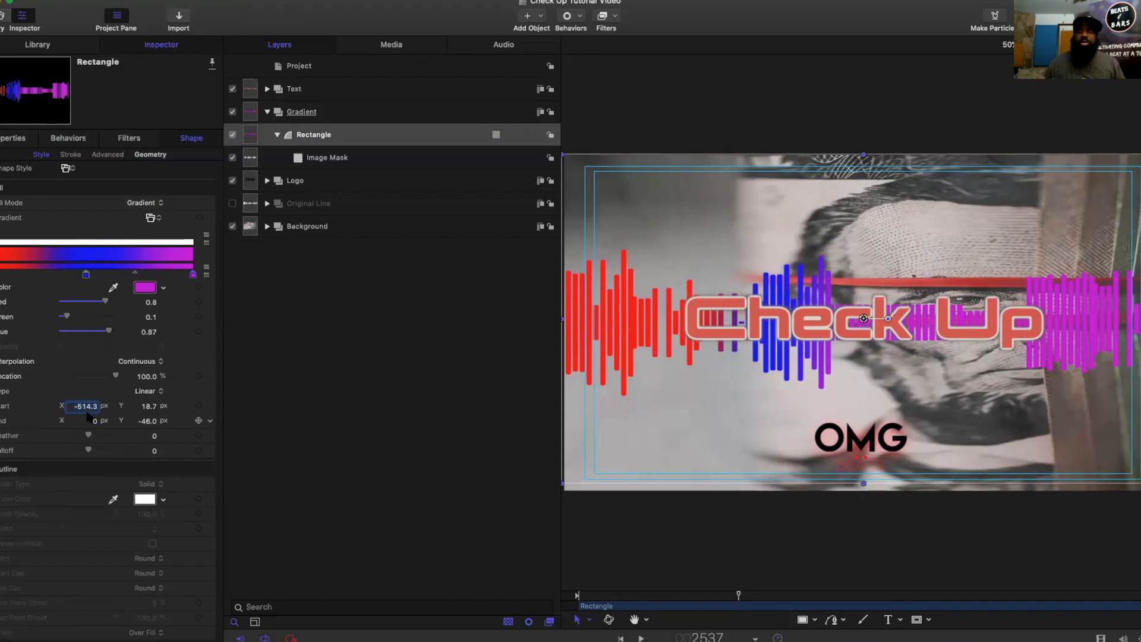
pyautogui.write('0.')
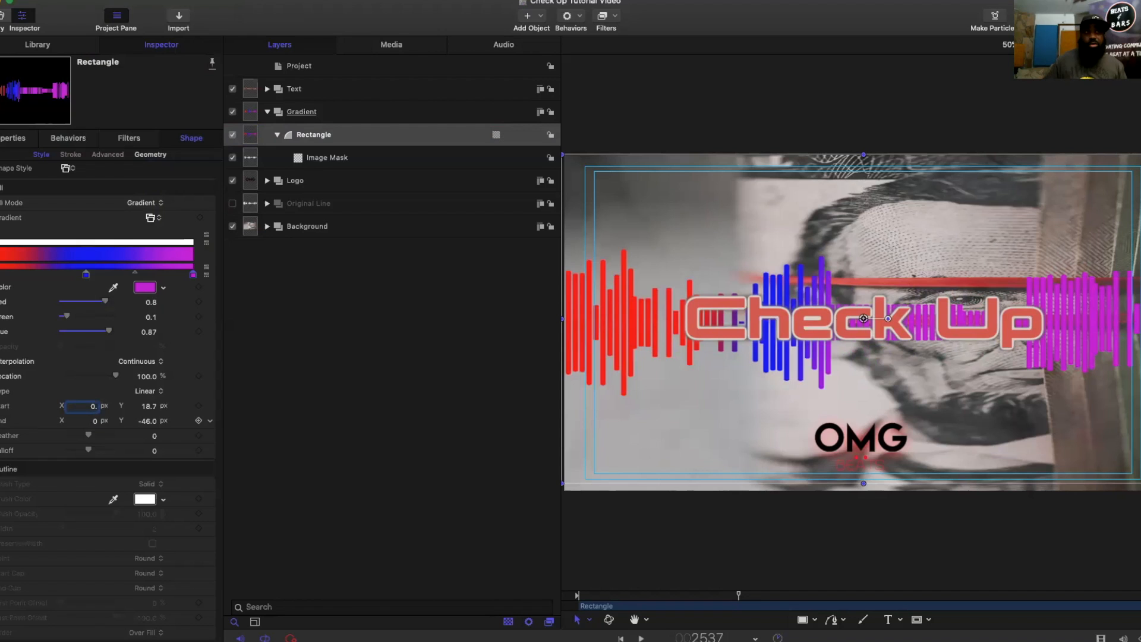
pyautogui.press('Return')
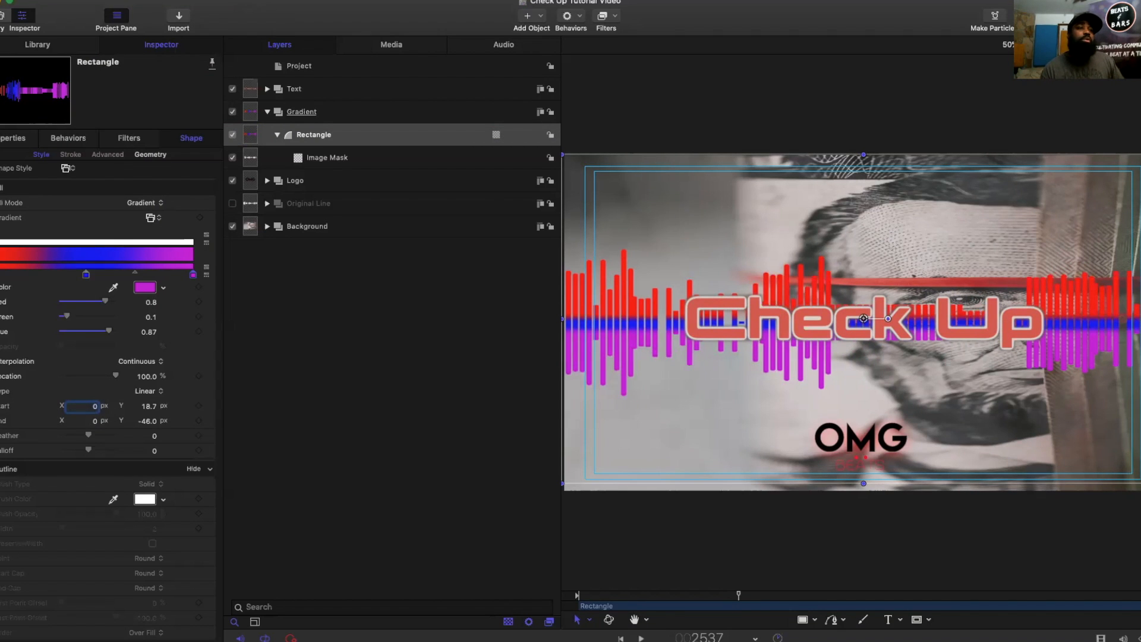
# Step: Enable the rectangle's outline and bring its brush settings into view
pyautogui.click(1, 469)
pyautogui.scroll(-1, 93, 470)
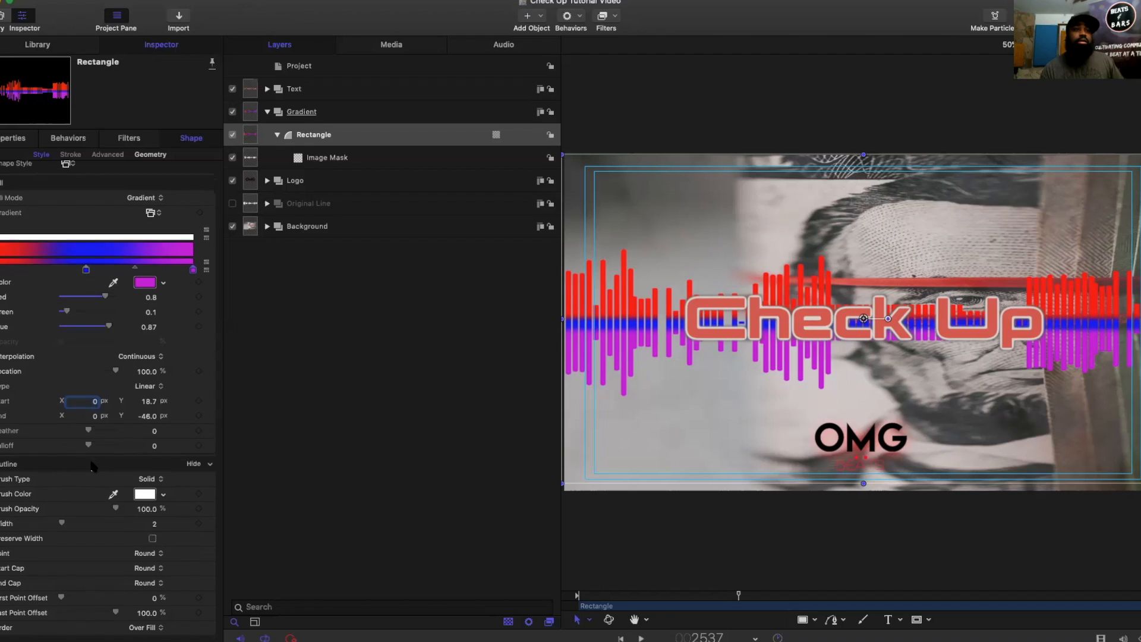
# Step: Try a dark olive-yellow brush colour for the rectangle's outline, and turn the outline off
pyautogui.click(144, 499)
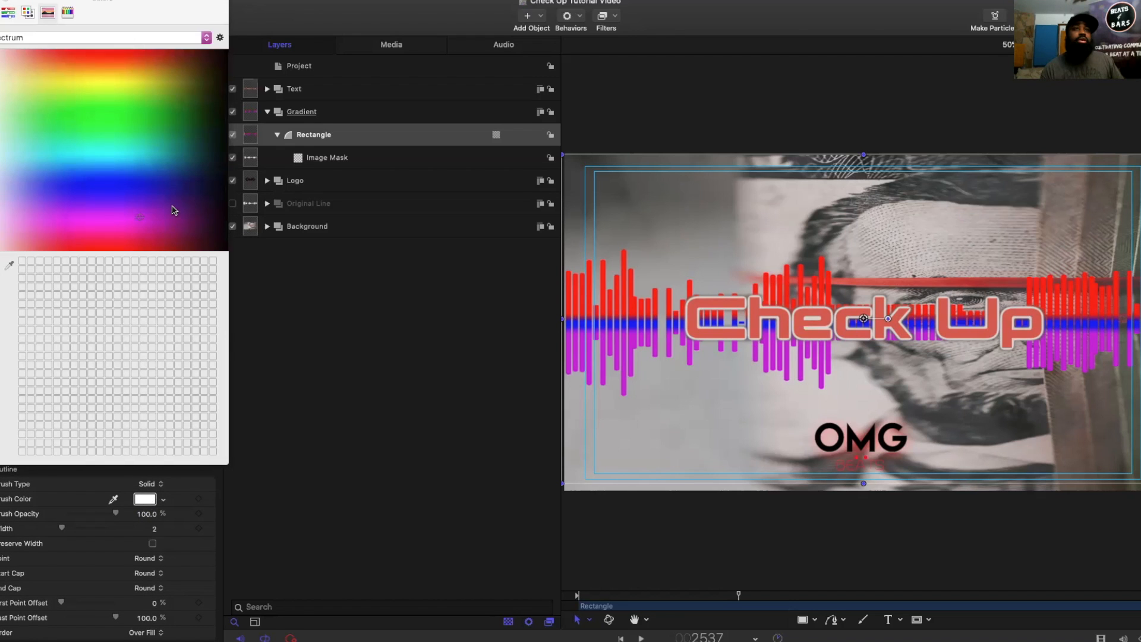
pyautogui.moveTo(176, 183); pyautogui.dragTo(178, 85)
pyautogui.click(0, 1)
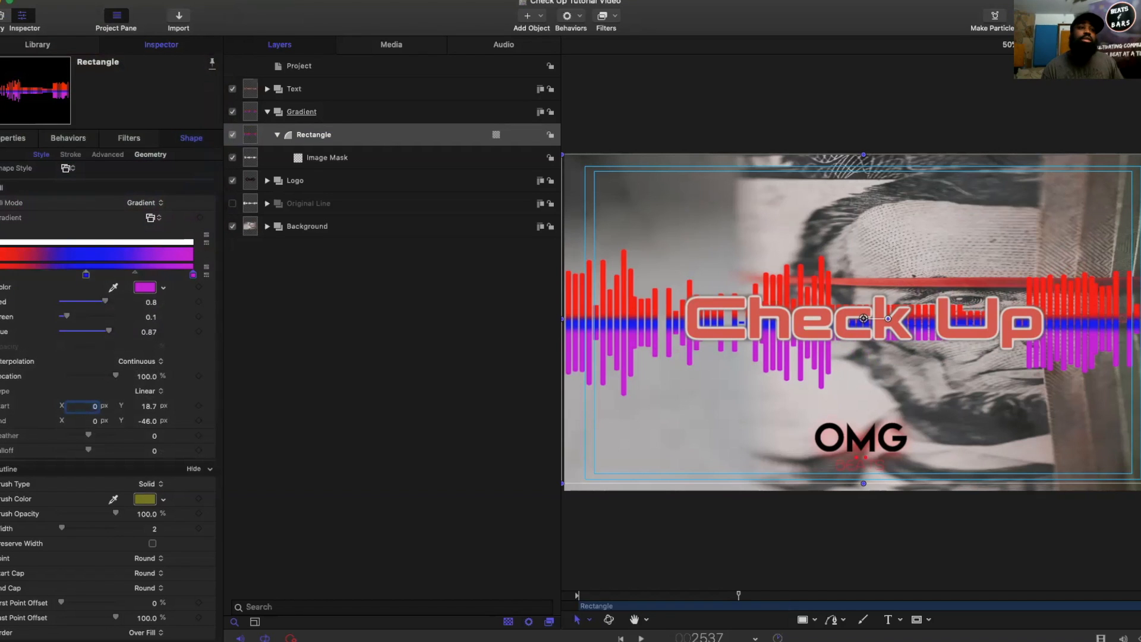
pyautogui.click(0, 469)
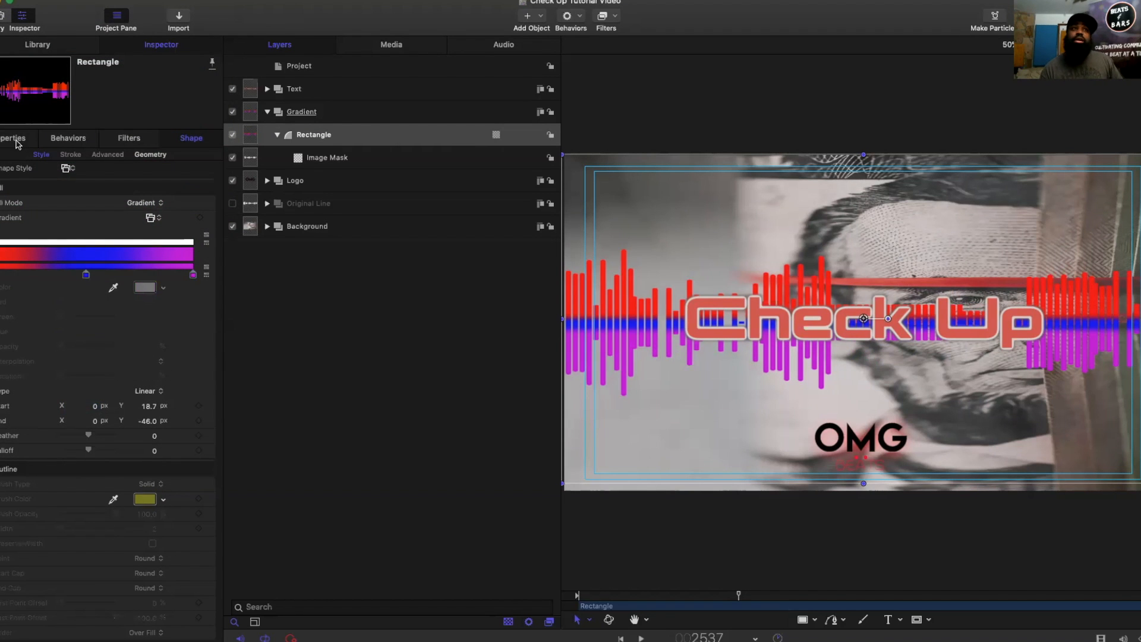
# Step: Enable the rectangle's drop shadow and sample its colour from the grey-green area near the background photo's right edge
pyautogui.click(16, 139)
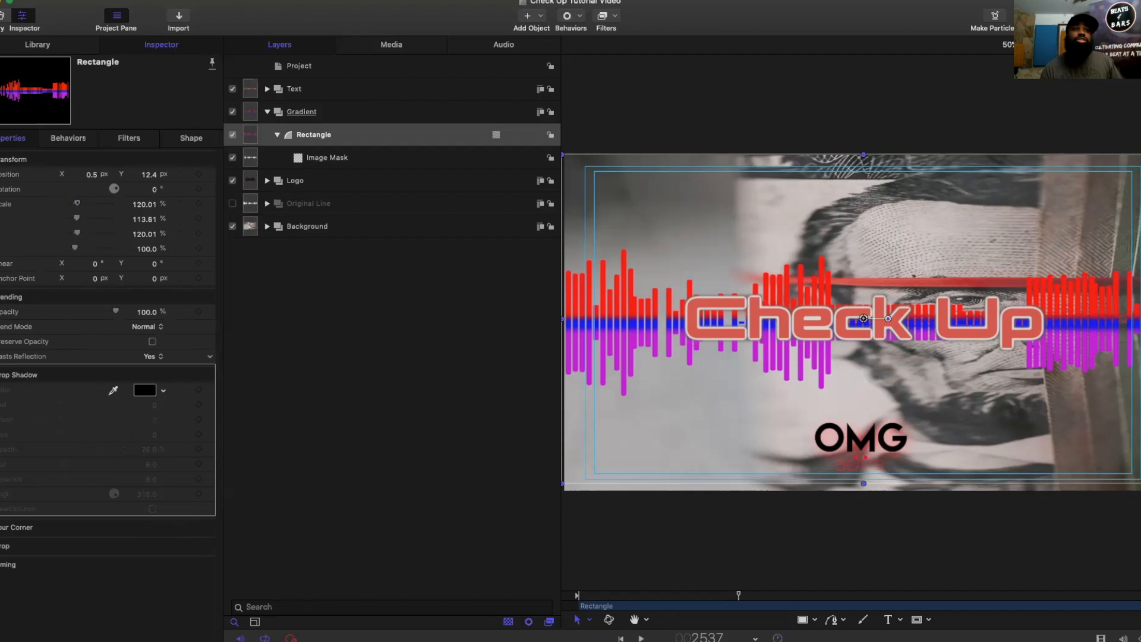
pyautogui.click(0, 374)
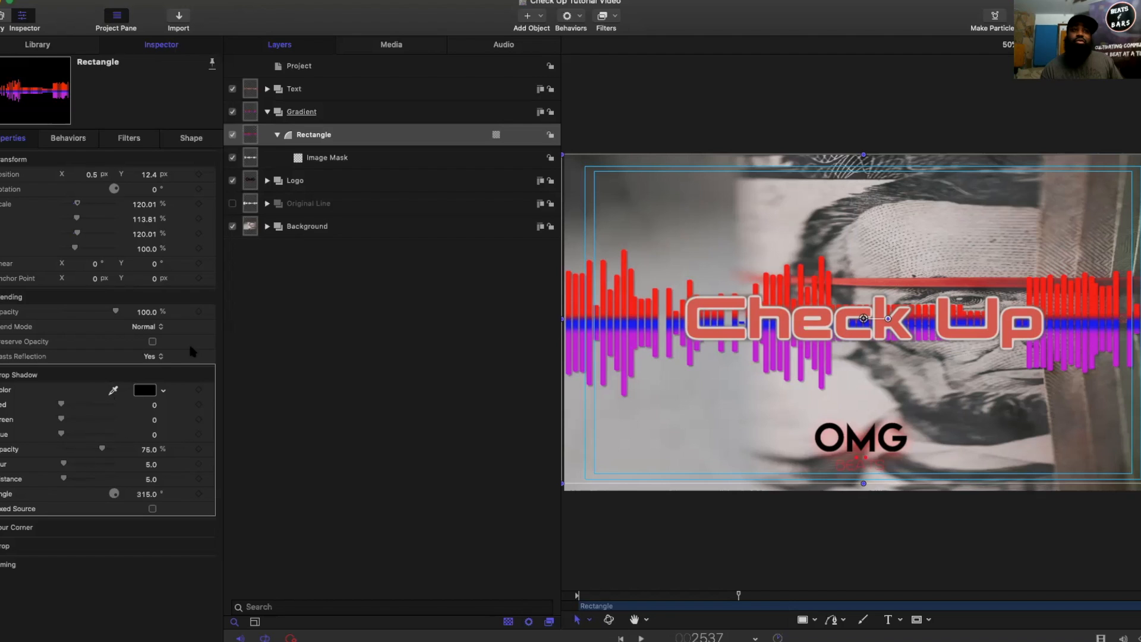
pyautogui.click(114, 391)
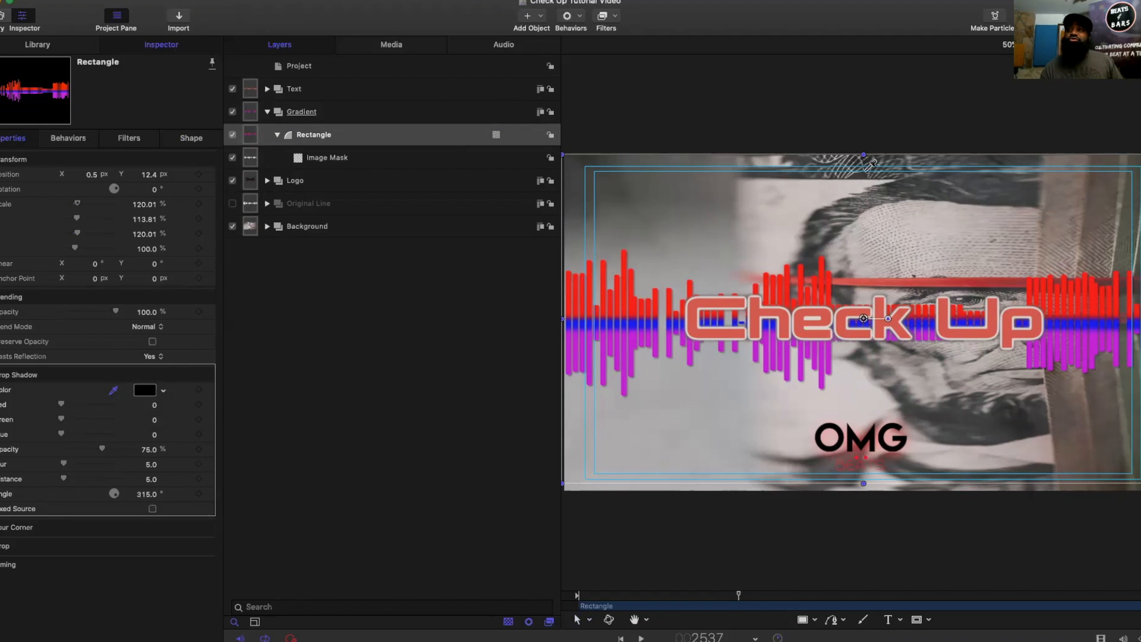
pyautogui.click(1126, 213)
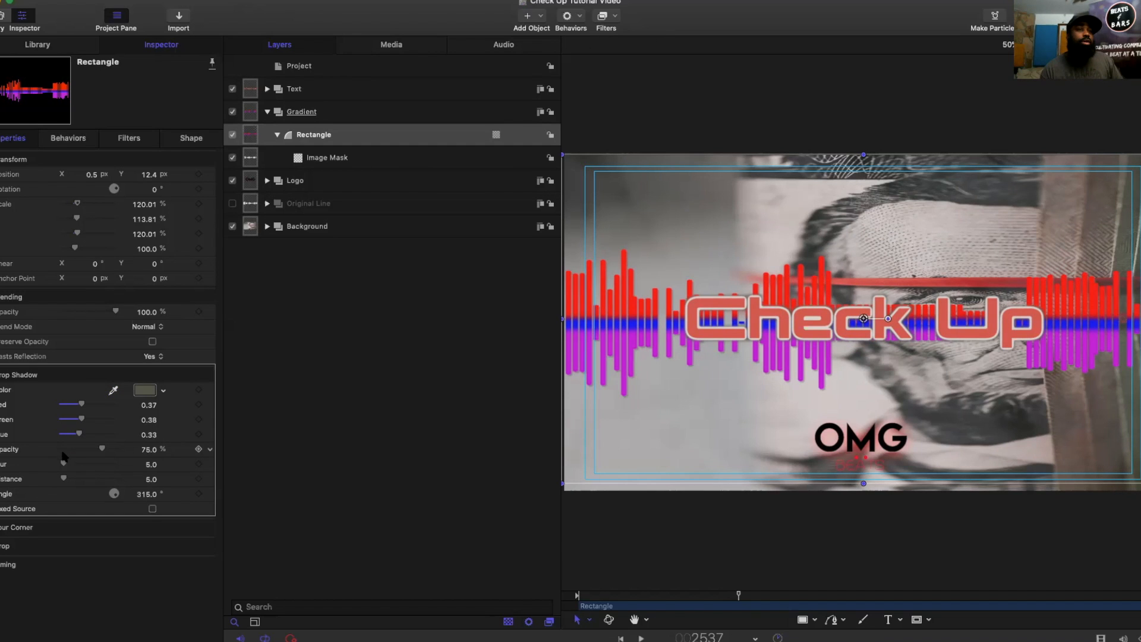
# Step: Set the drop shadow's blur to 100, its opacity to 100% after trying 0%, and its distance to 78
pyautogui.moveTo(74, 467); pyautogui.dragTo(194, 465)
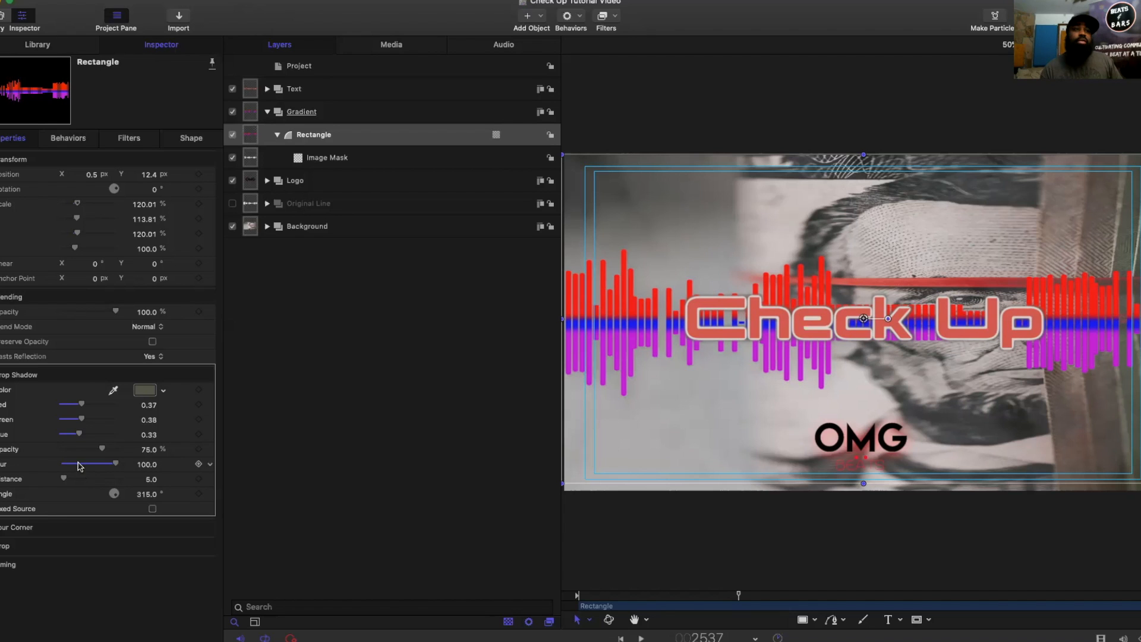
pyautogui.moveTo(95, 448); pyautogui.dragTo(1, 465)
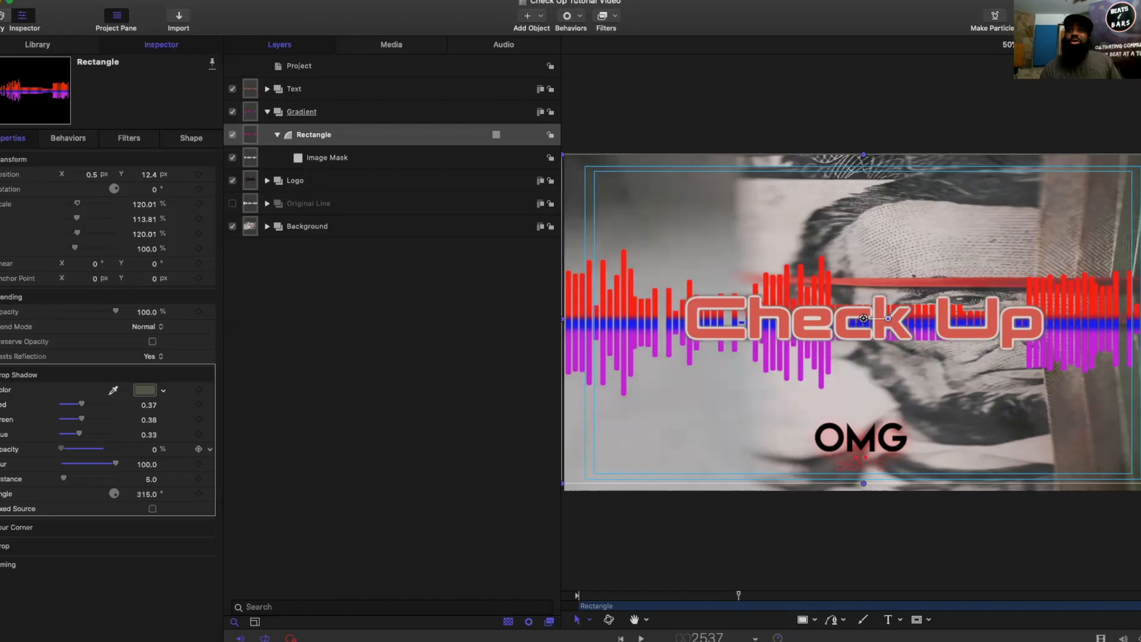
pyautogui.moveTo(62, 450); pyautogui.dragTo(178, 443)
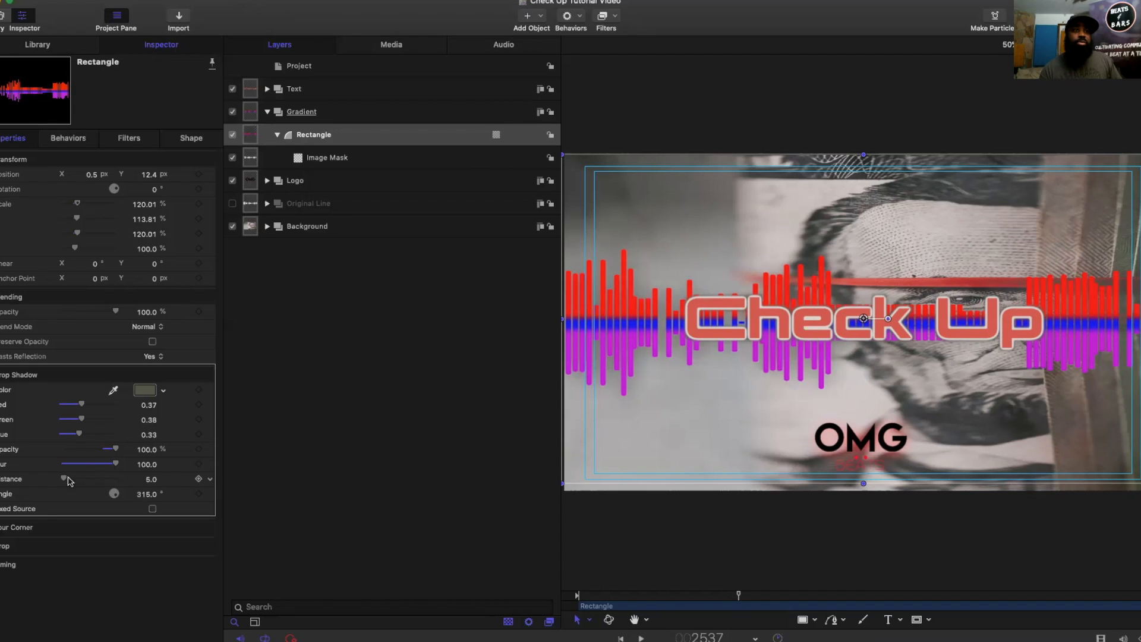
pyautogui.moveTo(91, 479)
pyautogui.mouseDown()
pyautogui.moveTo(117, 476)
pyautogui.moveTo(87, 486)
pyautogui.mouseUp()
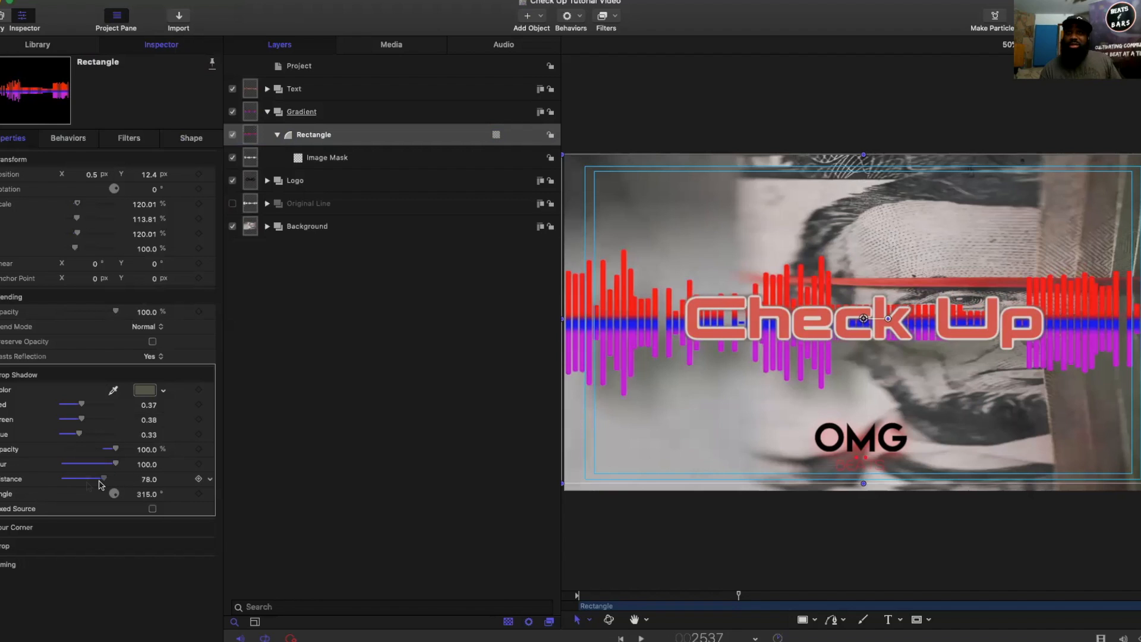